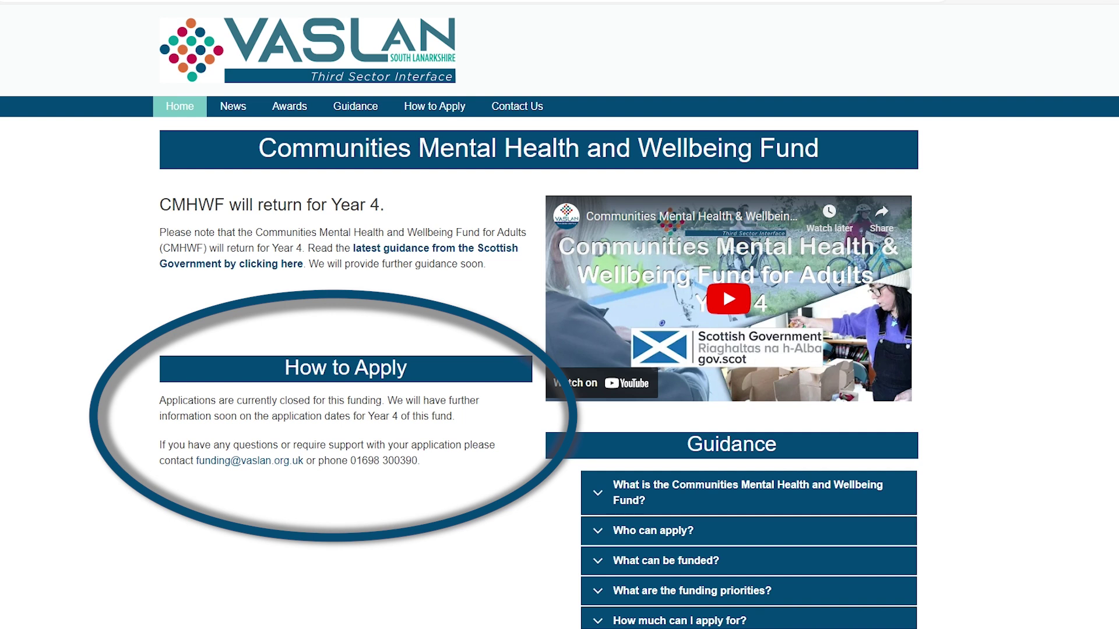
Examine the fund's application and guidance information, plus the application form's organisation and contact details.
scroll(559, 315, "down", 3)
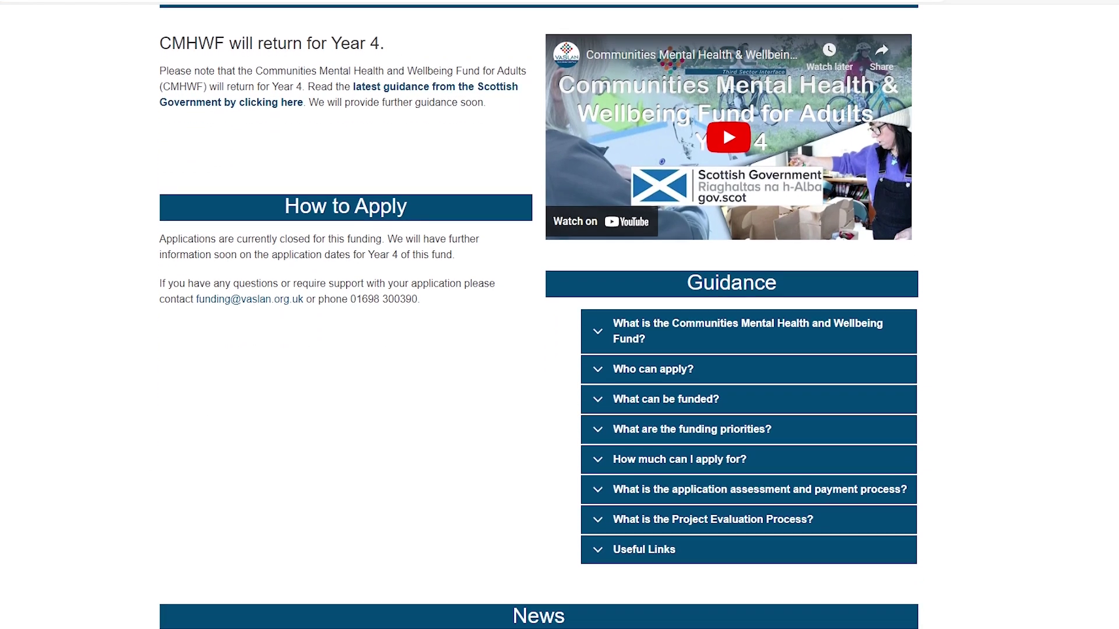
scroll(559, 315, "down", 1)
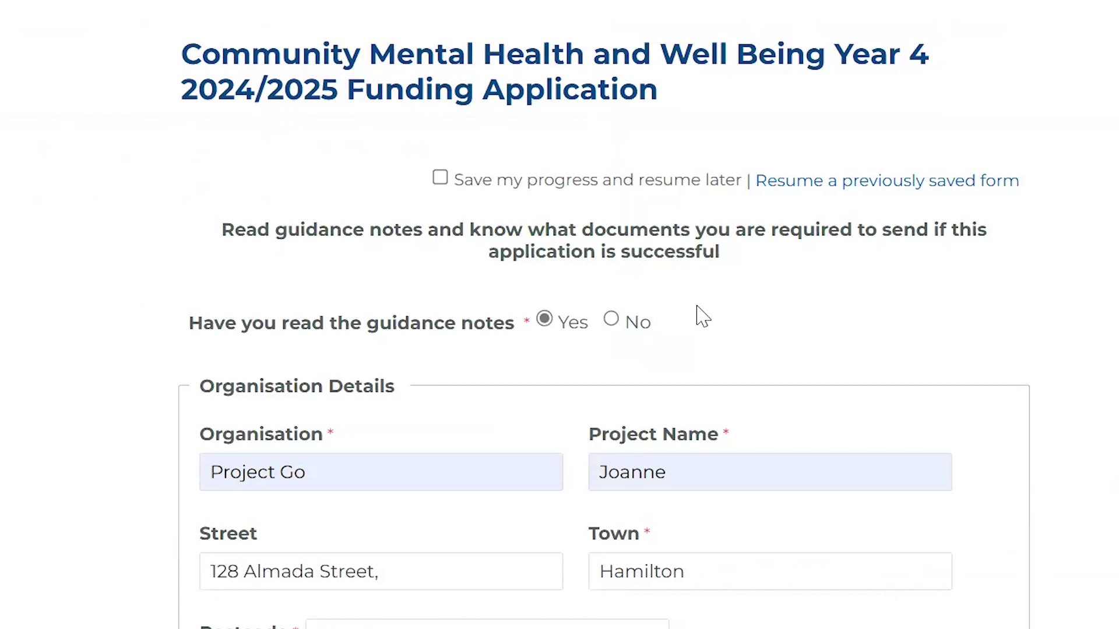
scroll(698, 307, "down", 2)
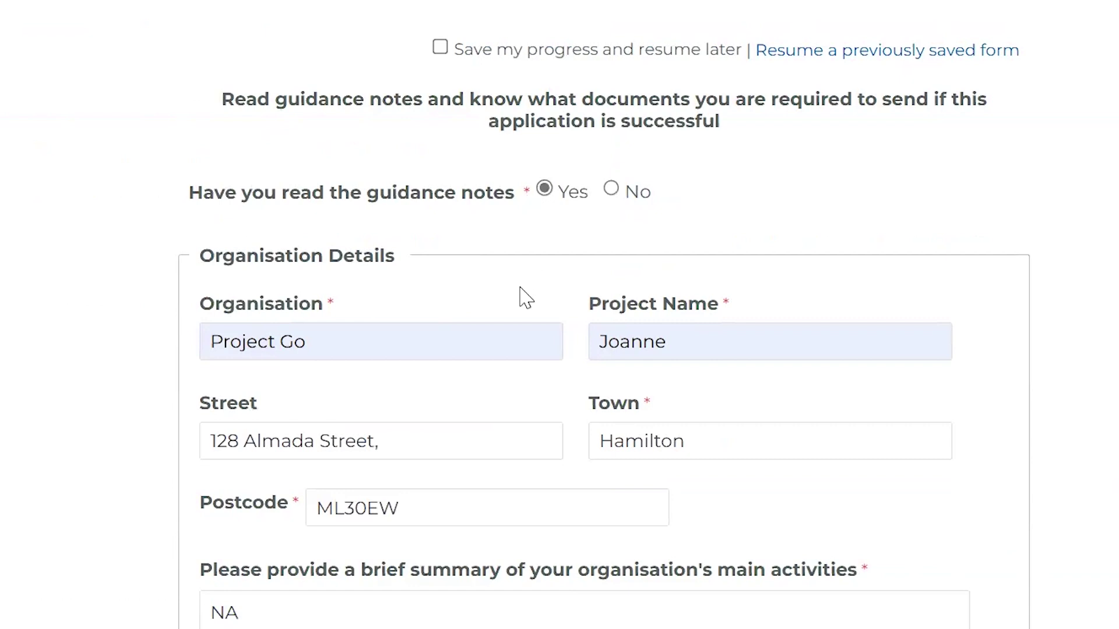
scroll(523, 297, "down", 3)
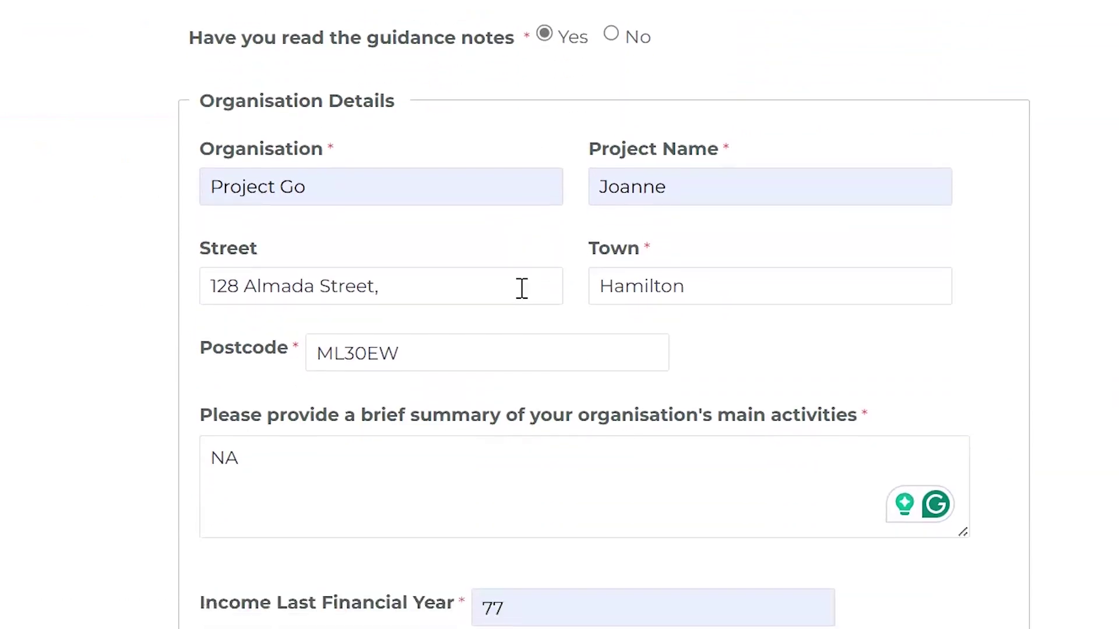
scroll(556, 394, "down", 3)
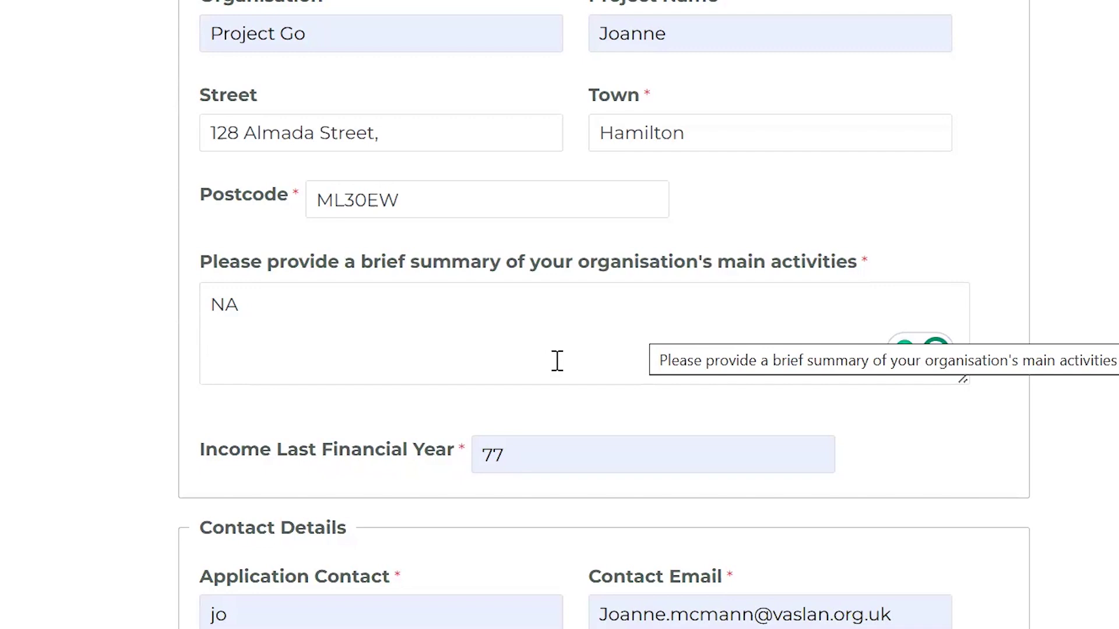
scroll(557, 362, "down", 6)
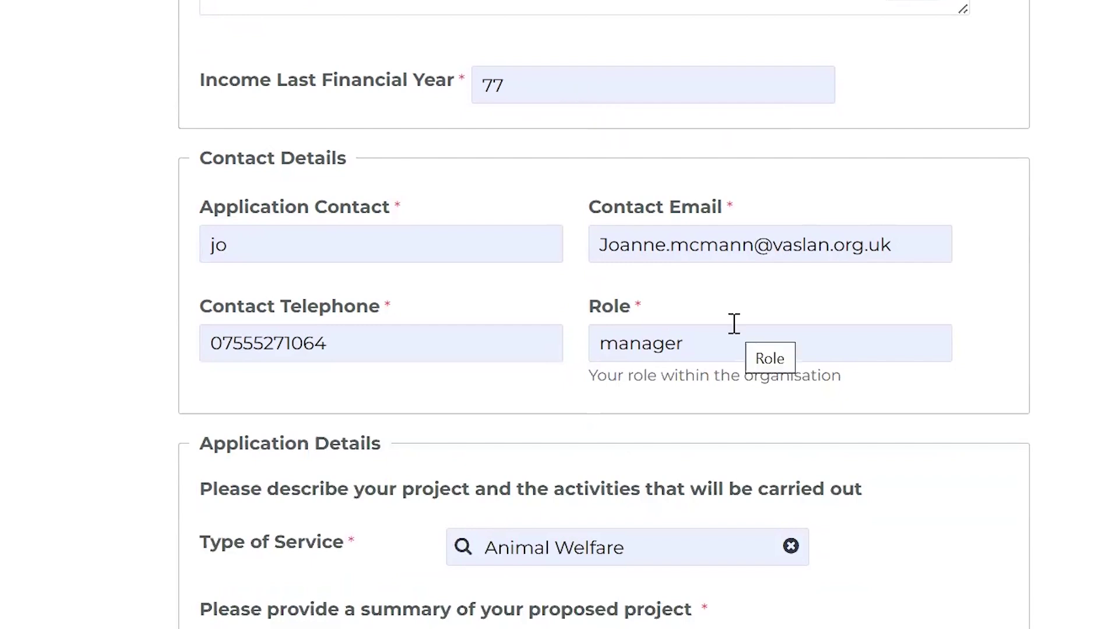
Replace the Type of Service in the application details with Advice / Information.
scroll(734, 324, "down", 6)
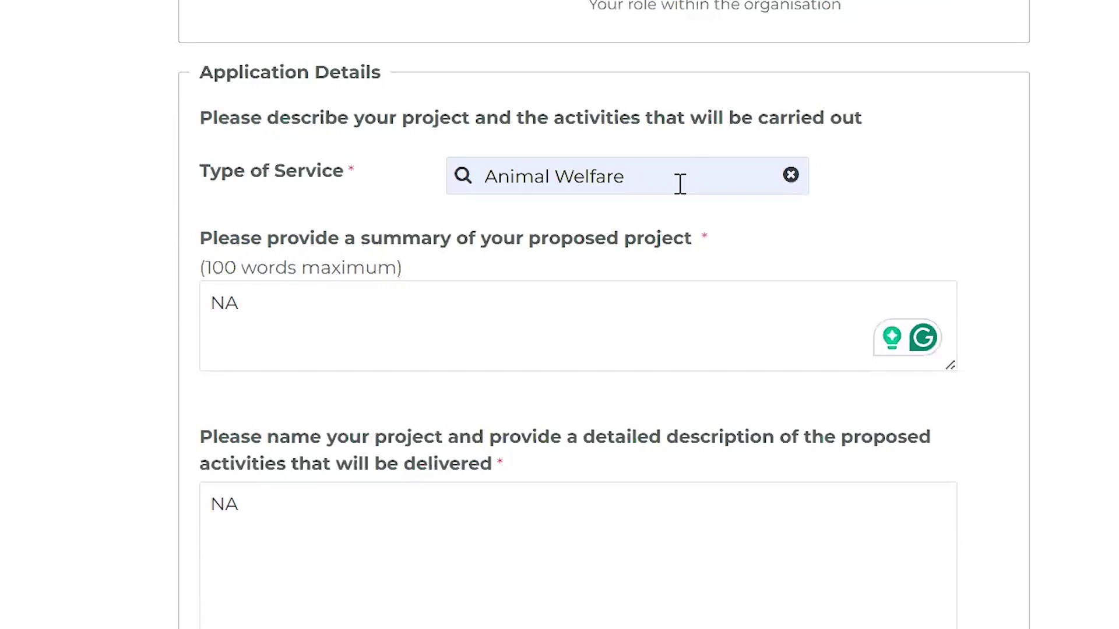
left_click(791, 176)
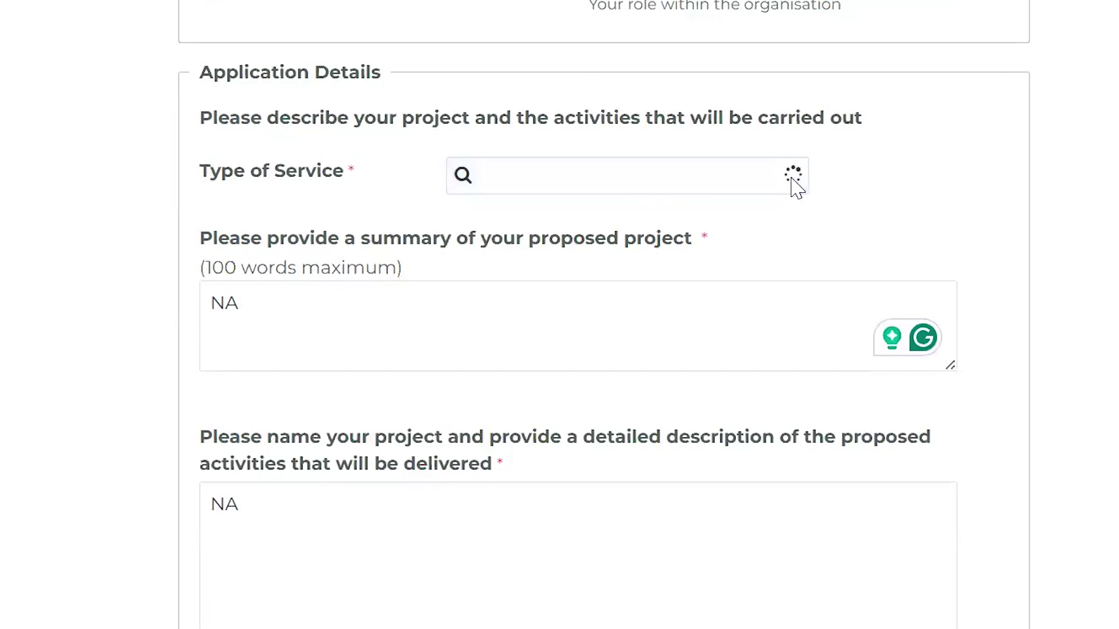
left_click(578, 178)
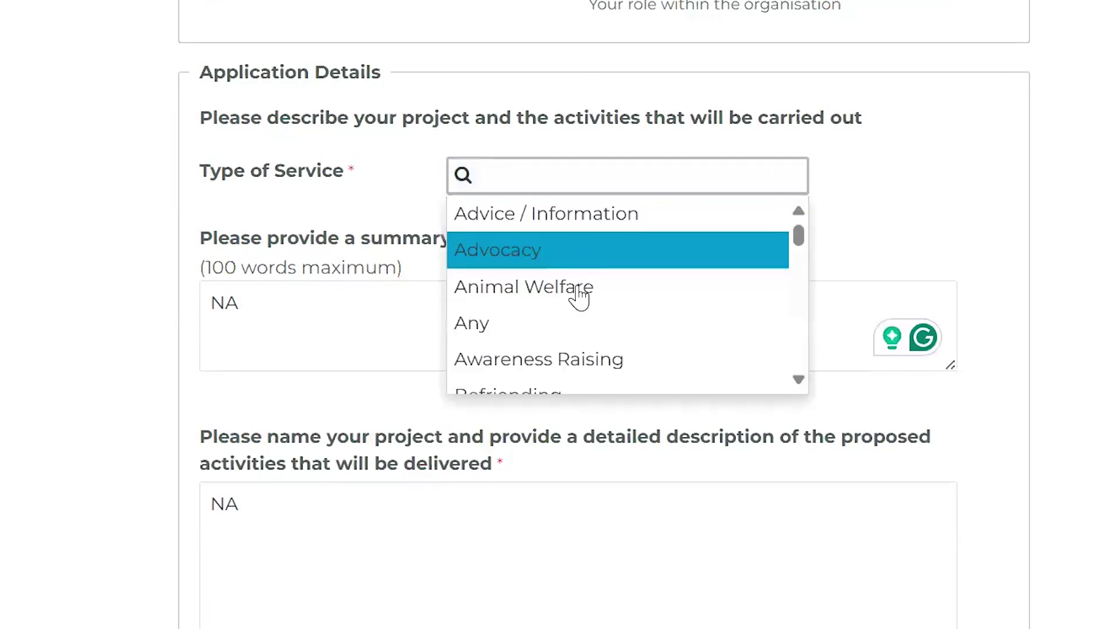
scroll(579, 297, "down", 5)
scroll(579, 297, "up", 5)
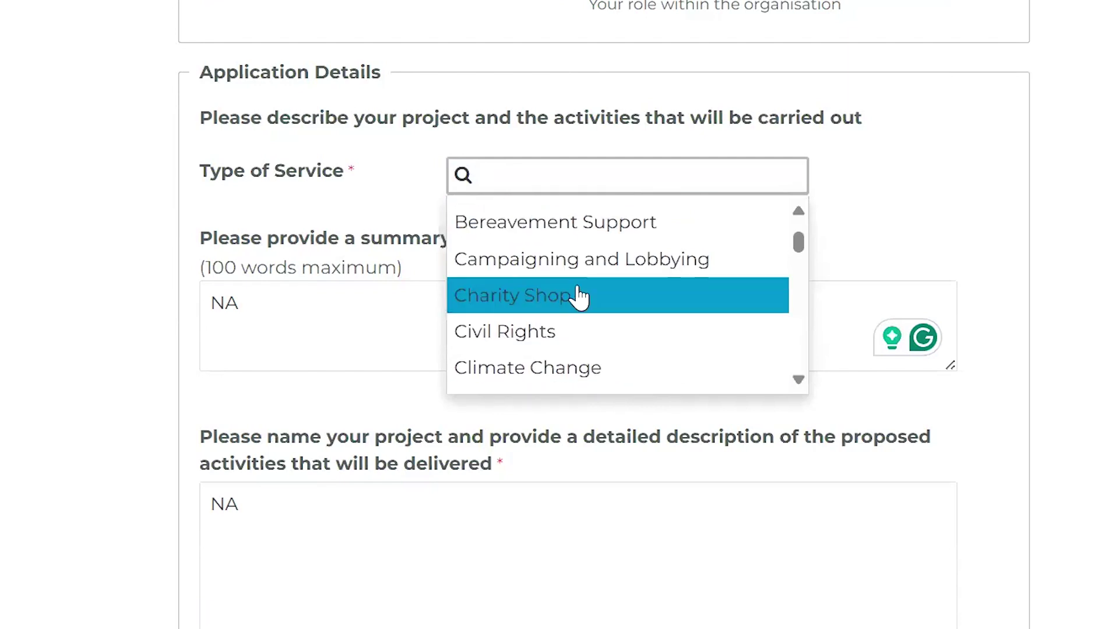
scroll(577, 298, "up", 1)
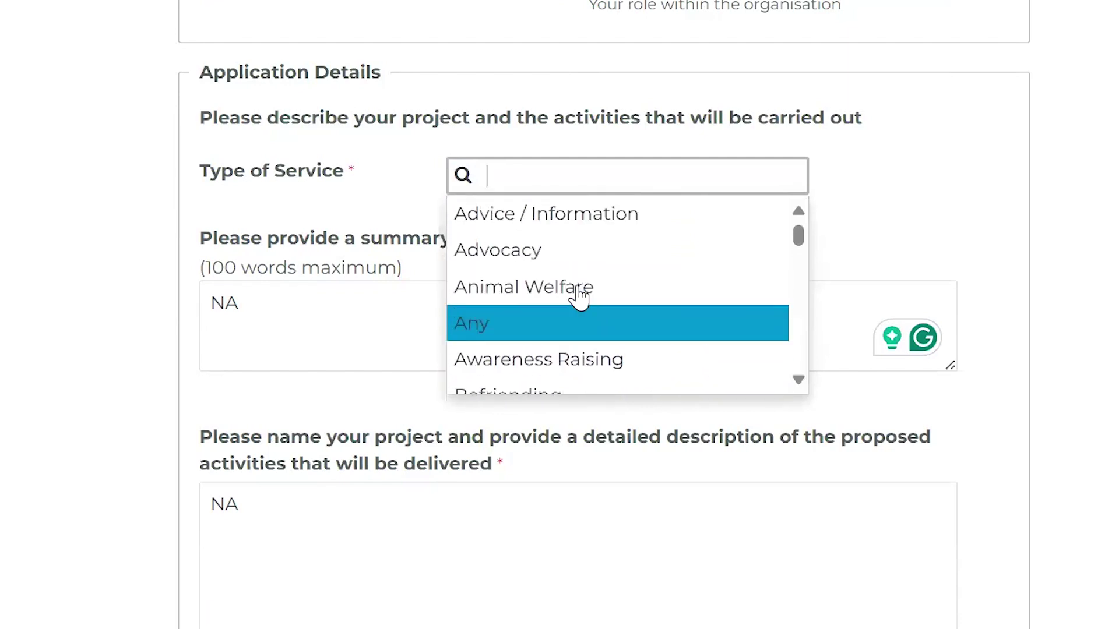
left_click(572, 215)
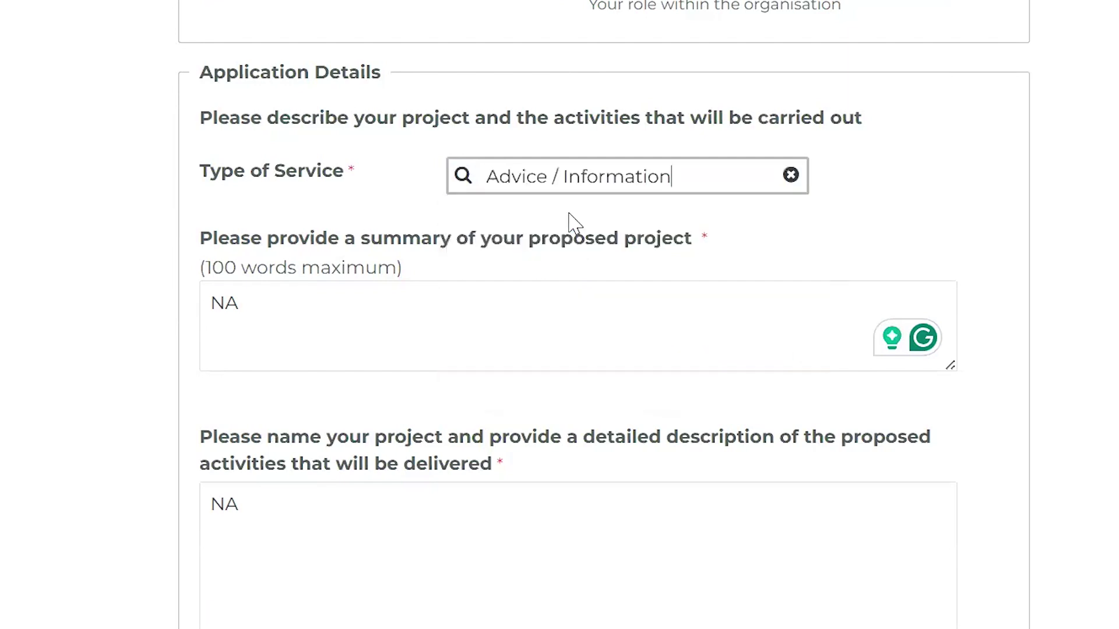
Examine the project summary and description fields and the options available for Reason for Application.
scroll(467, 324, "down", 5)
scroll(466, 324, "down", 1)
left_click(466, 324)
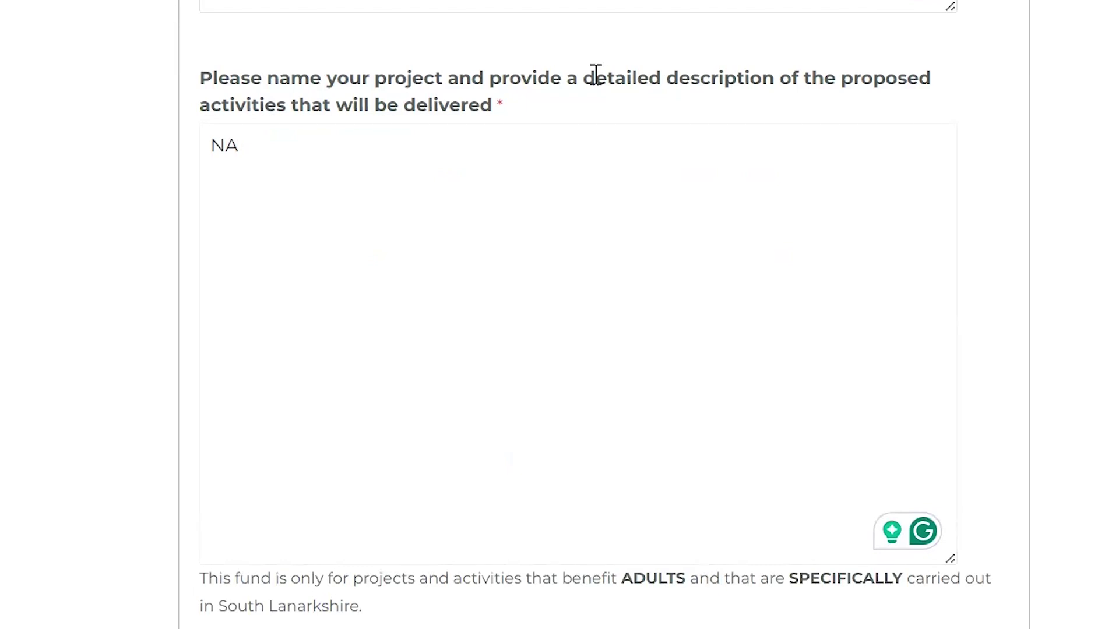
scroll(703, 438, "down", 1)
scroll(705, 443, "down", 3)
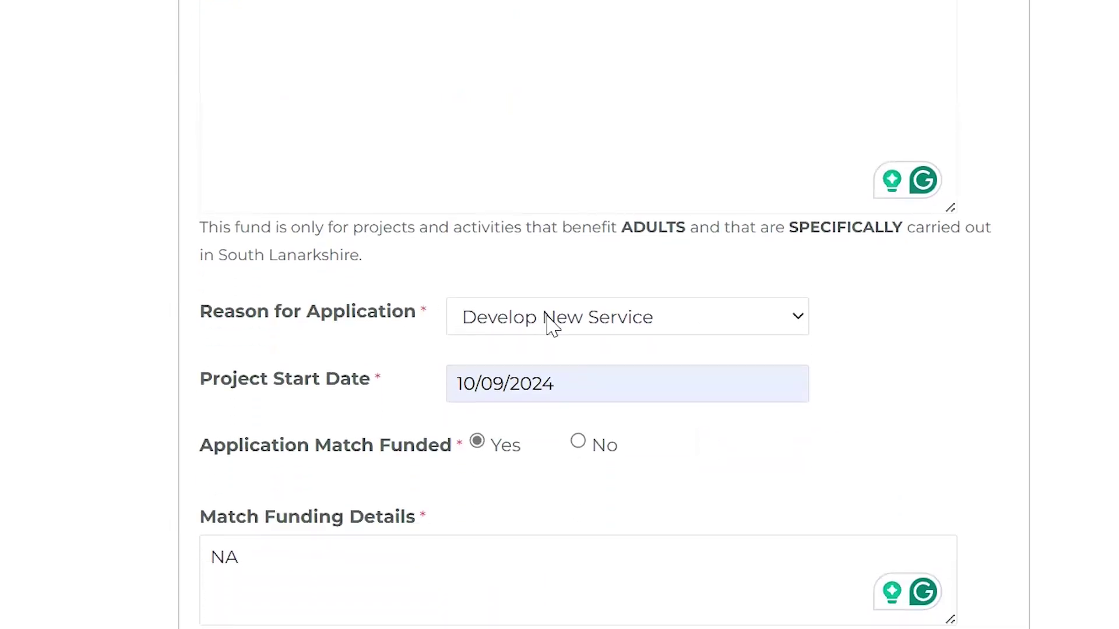
left_click(551, 327)
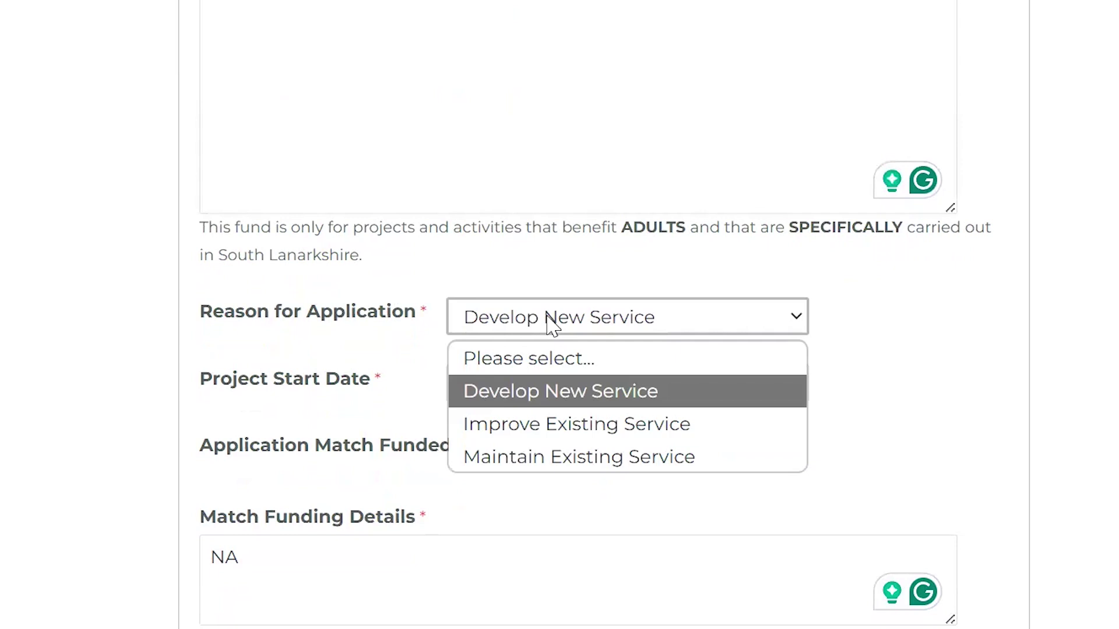
left_click(905, 411)
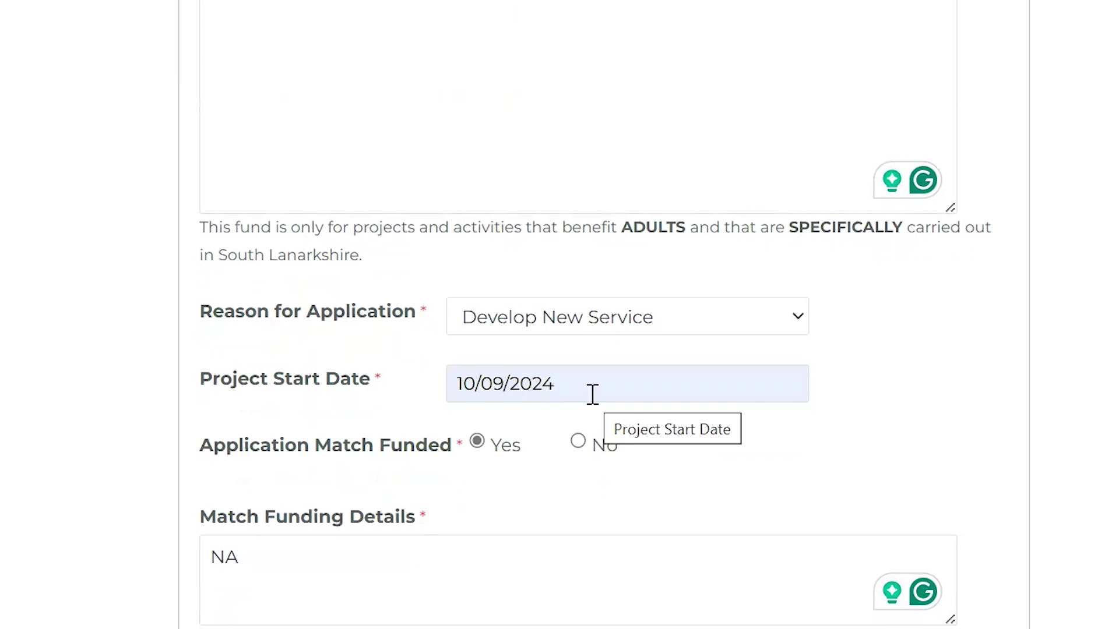
Examine the match funding, partnership and additional information questions in the application details.
scroll(733, 468, "down", 5)
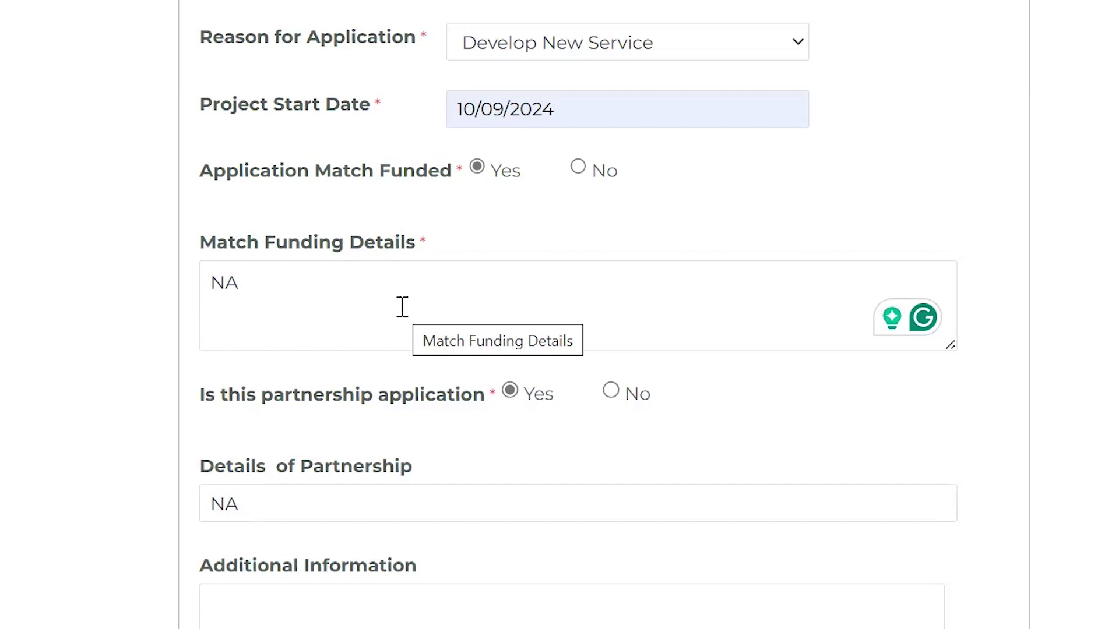
scroll(402, 308, "down", 4)
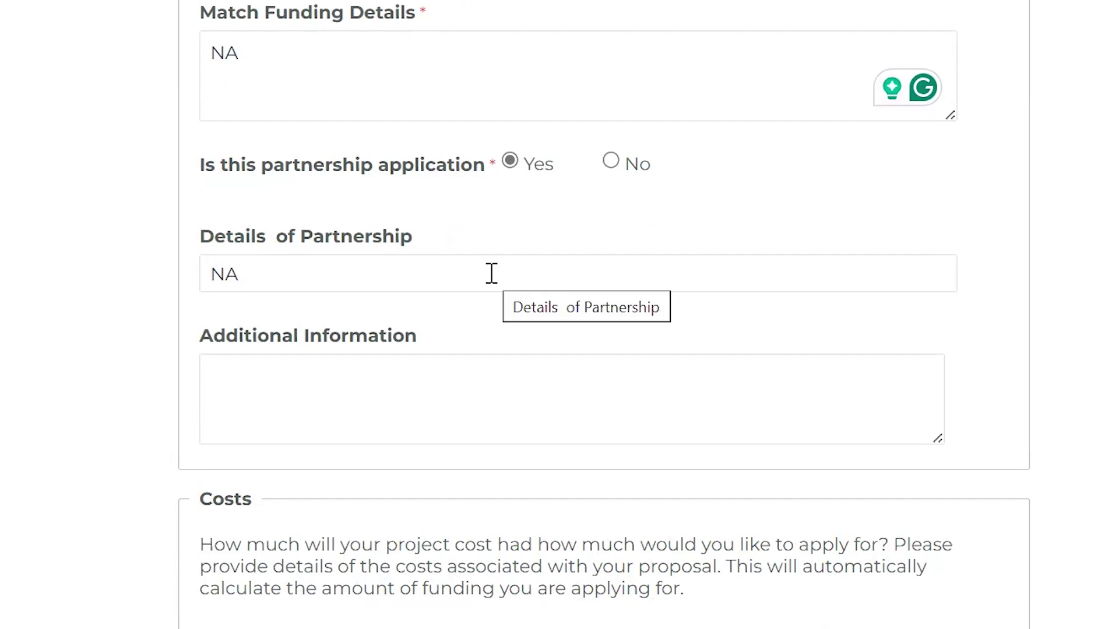
left_click(491, 274)
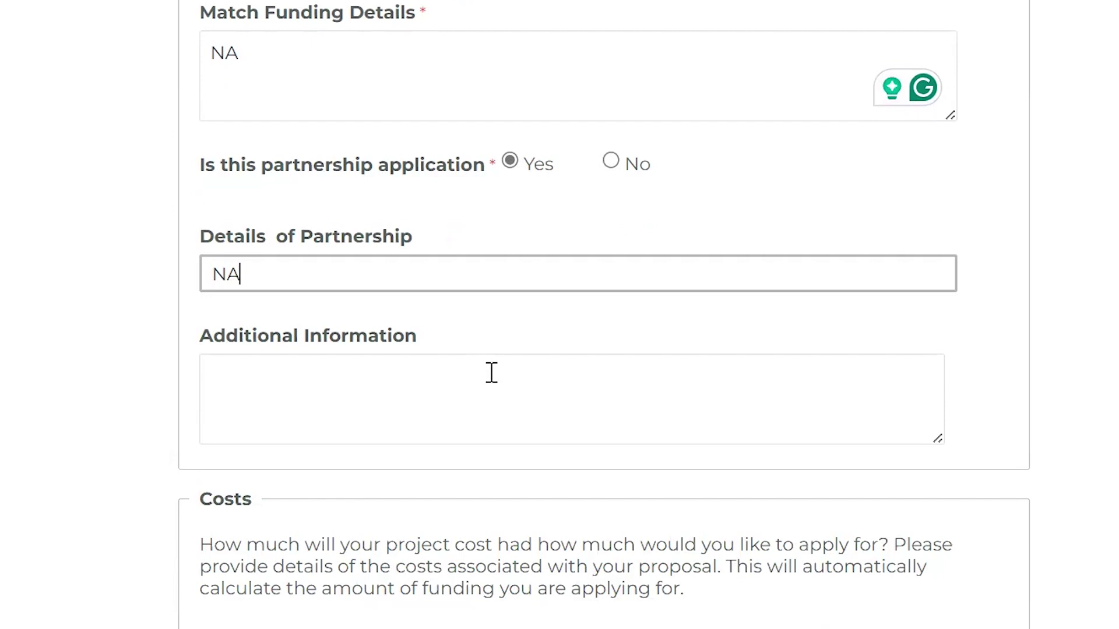
Examine the Costs section, including the individual cost categories, Misc Costs, Amount Requested and Costs Detail.
scroll(493, 408, "down", 8)
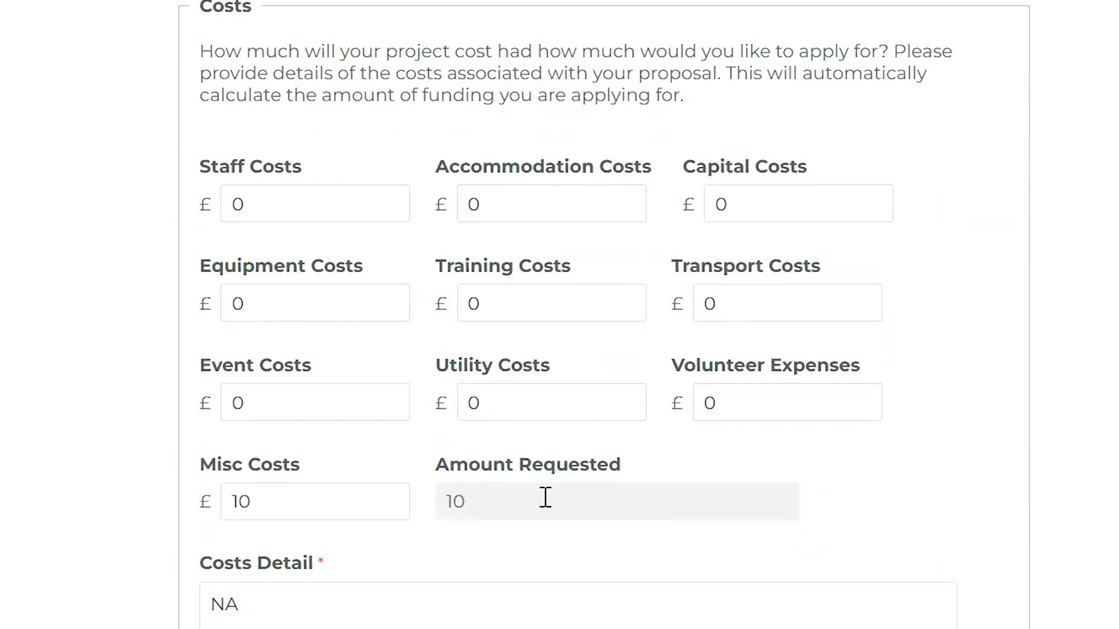
scroll(545, 497, "down", 2)
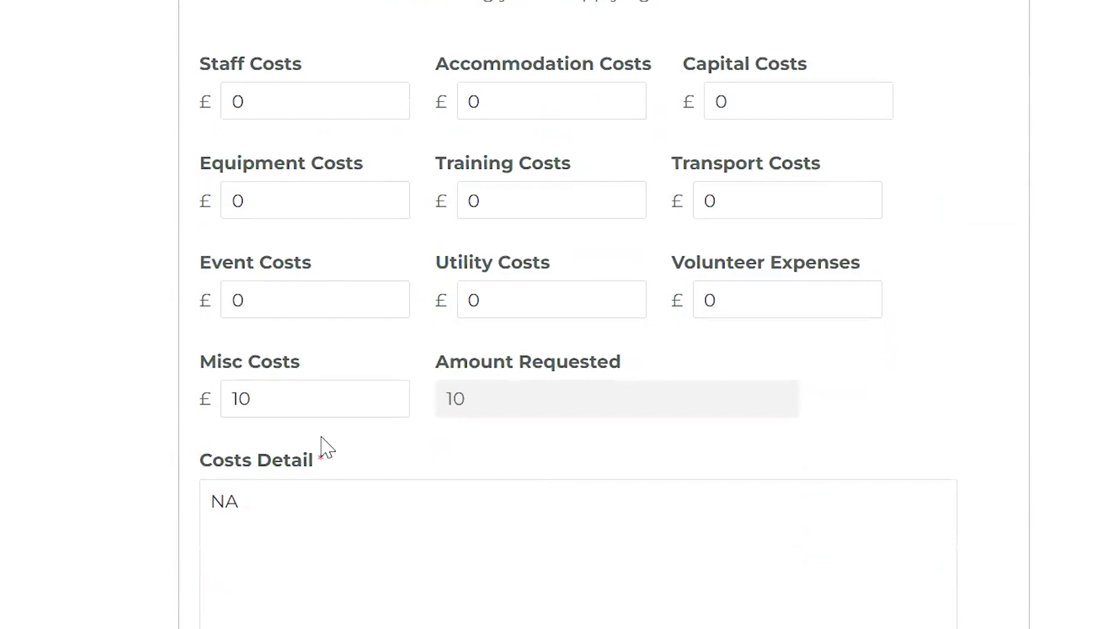
left_click(299, 400)
scroll(298, 400, "down", 2)
left_click(327, 418)
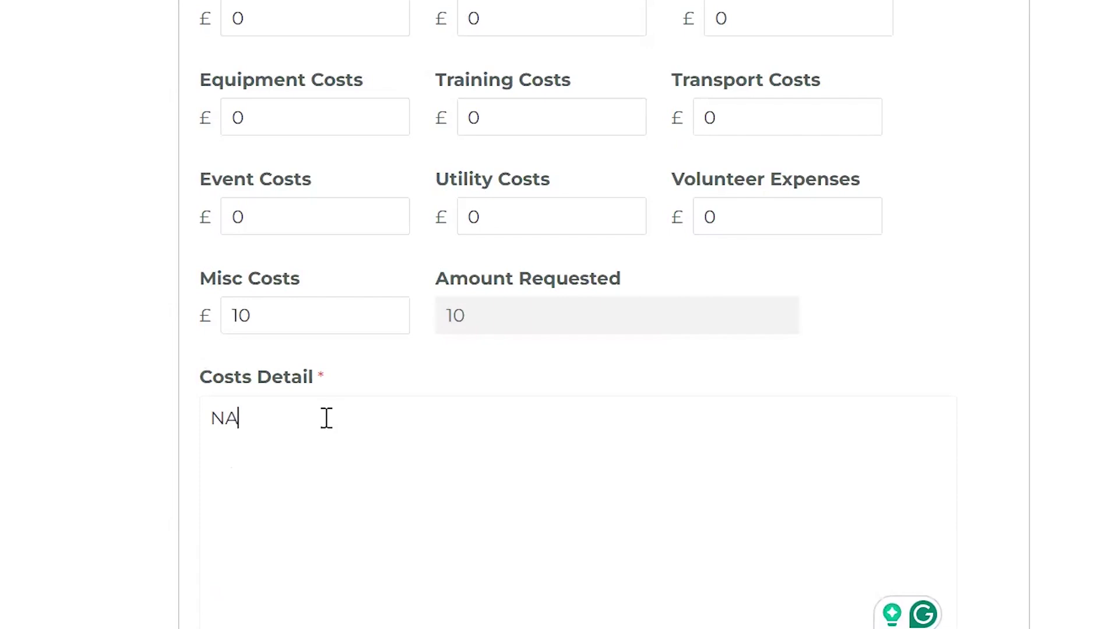
Check the Number of Volunteers field and continue to the form's second page.
scroll(326, 418, "down", 4)
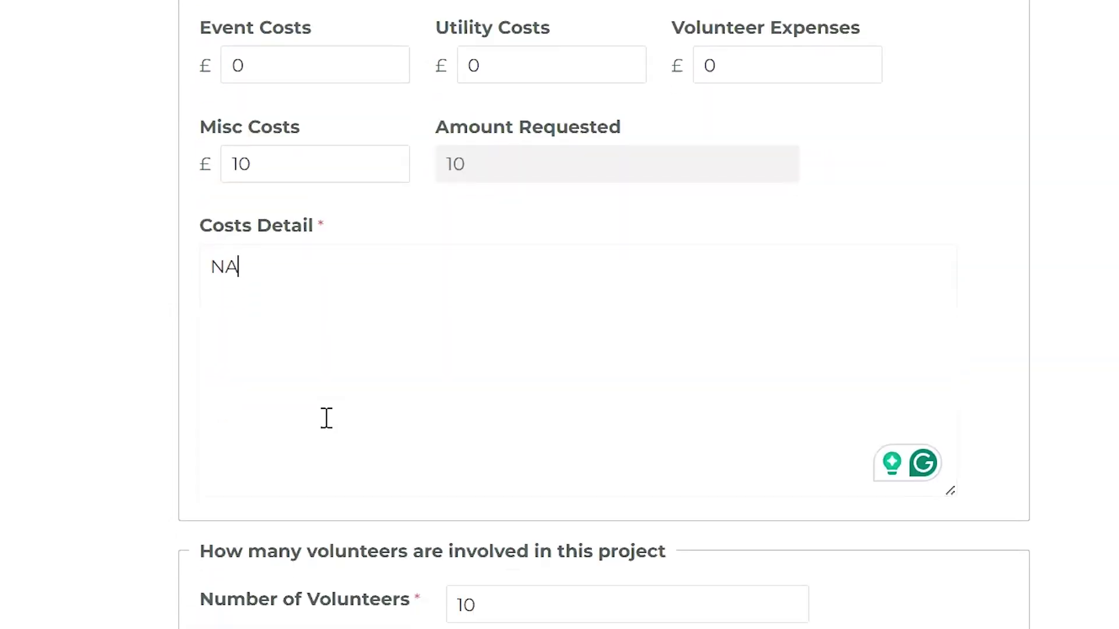
scroll(327, 419, "down", 2)
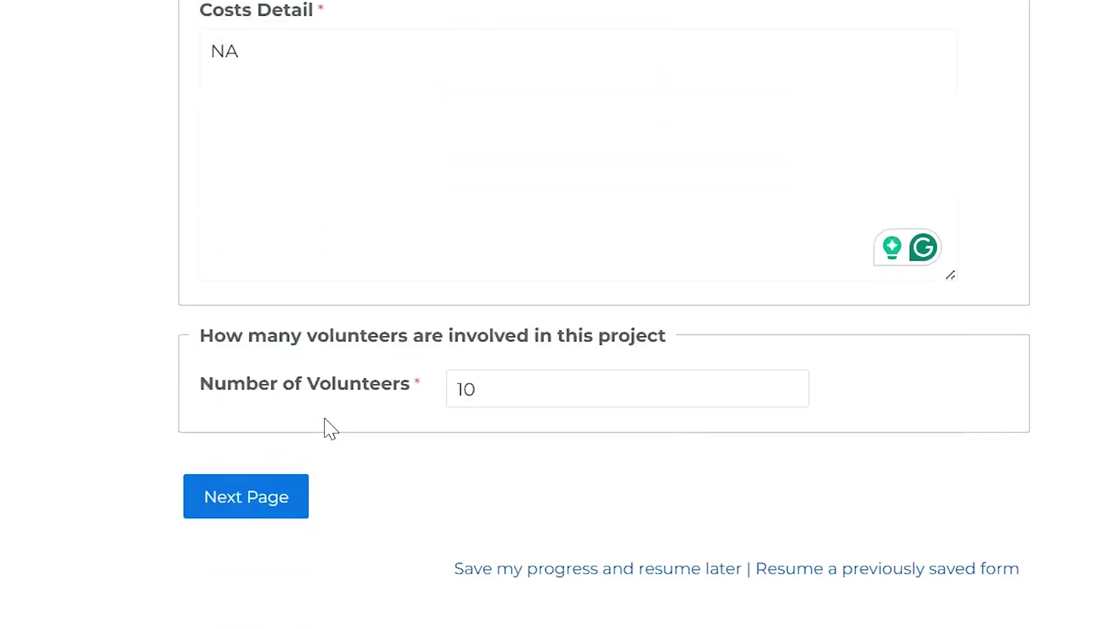
left_click(532, 388)
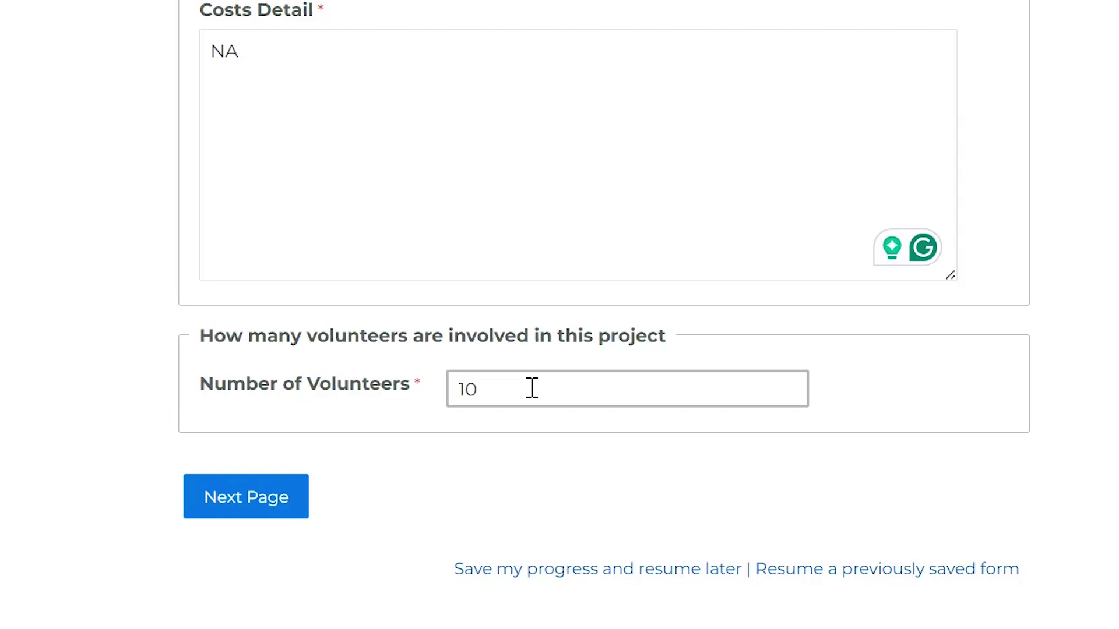
left_click(229, 523)
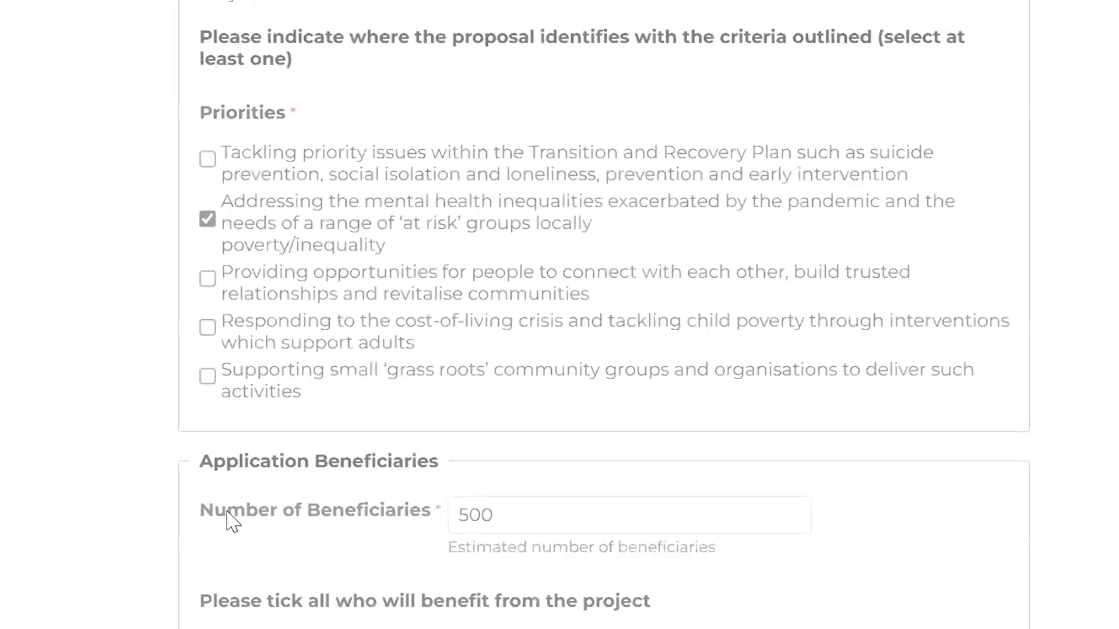
Examine the project priorities criteria and the Number of Beneficiaries field.
scroll(451, 323, "down", 5)
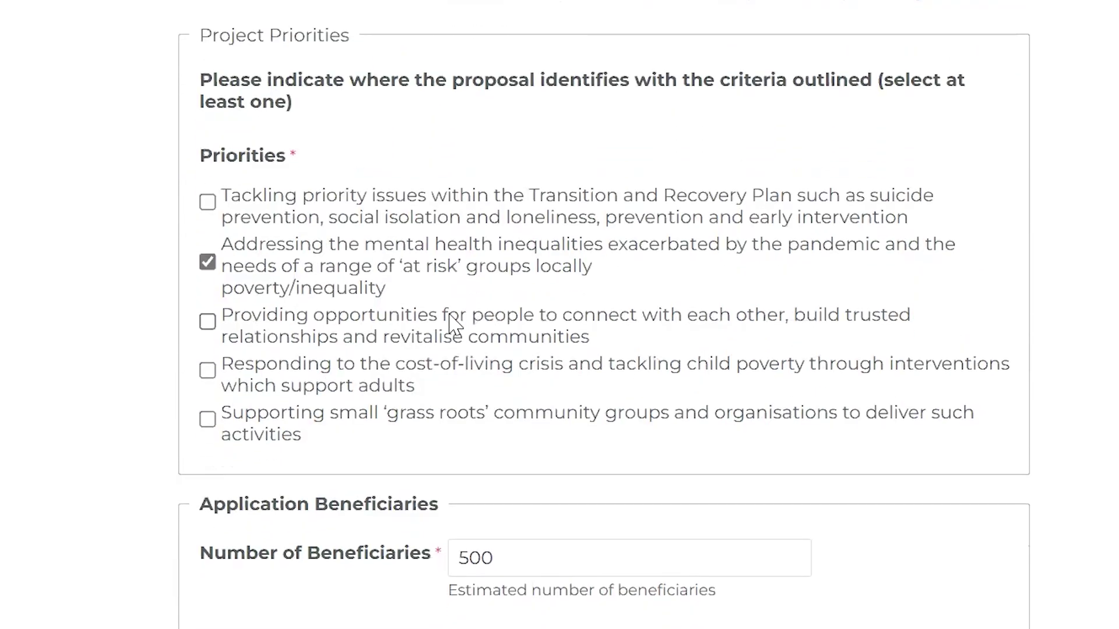
scroll(454, 323, "down", 1)
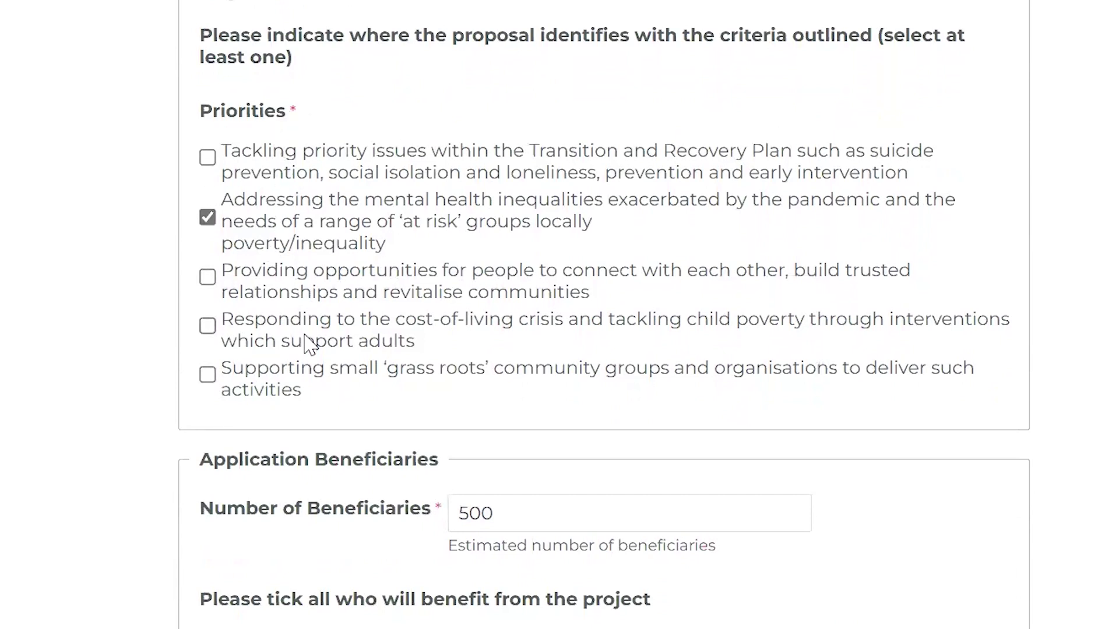
scroll(309, 344, "down", 3)
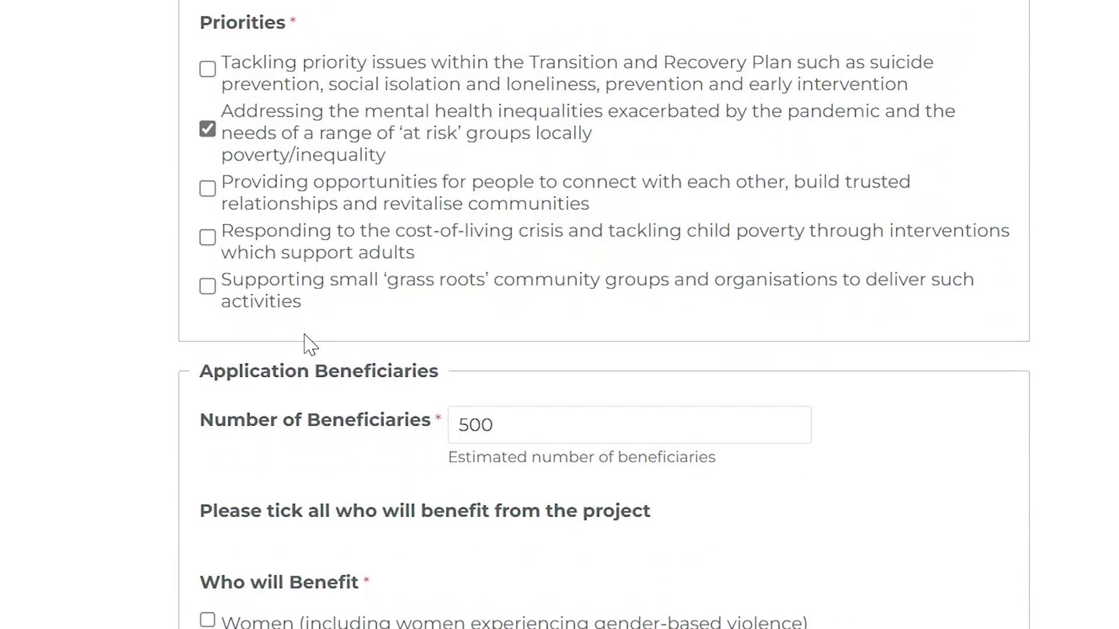
scroll(309, 344, "down", 1)
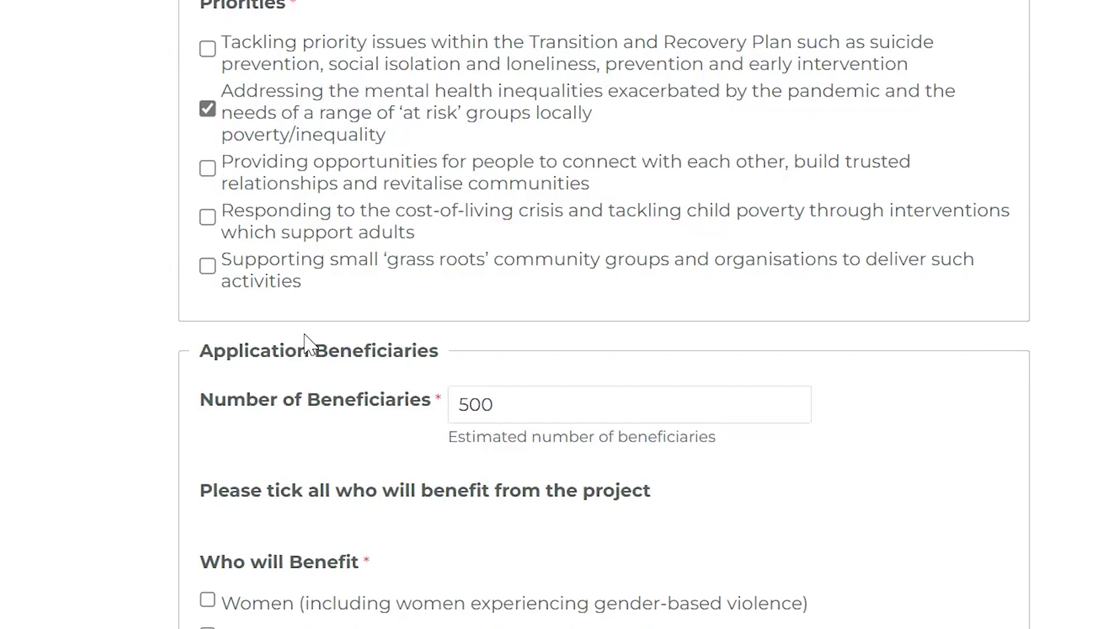
left_click(572, 418)
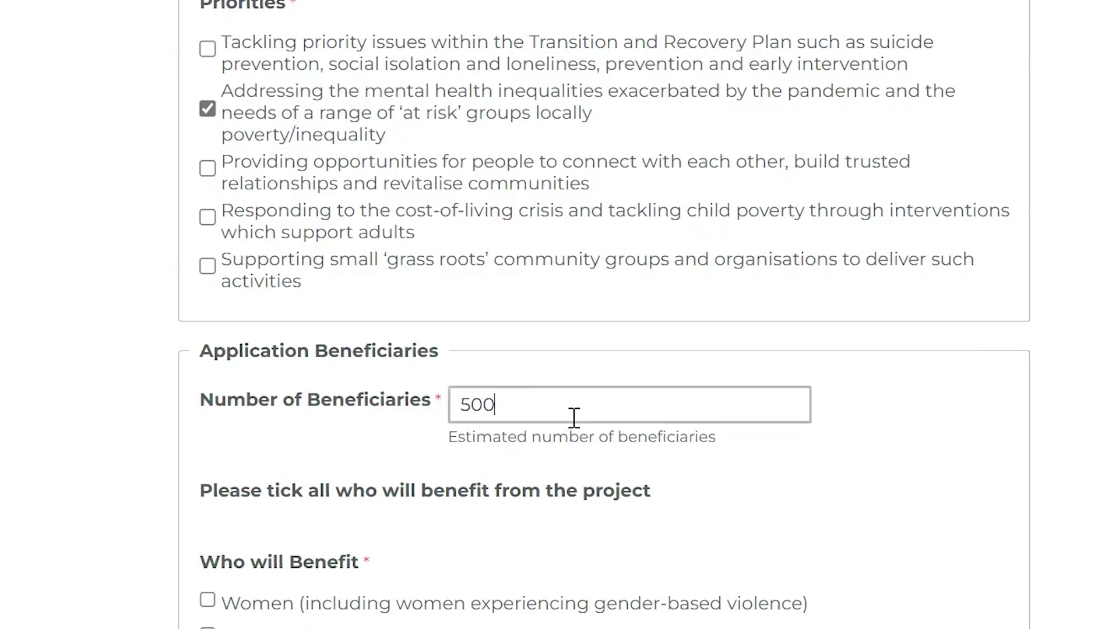
scroll(574, 418, "down", 1)
scroll(574, 417, "down", 3)
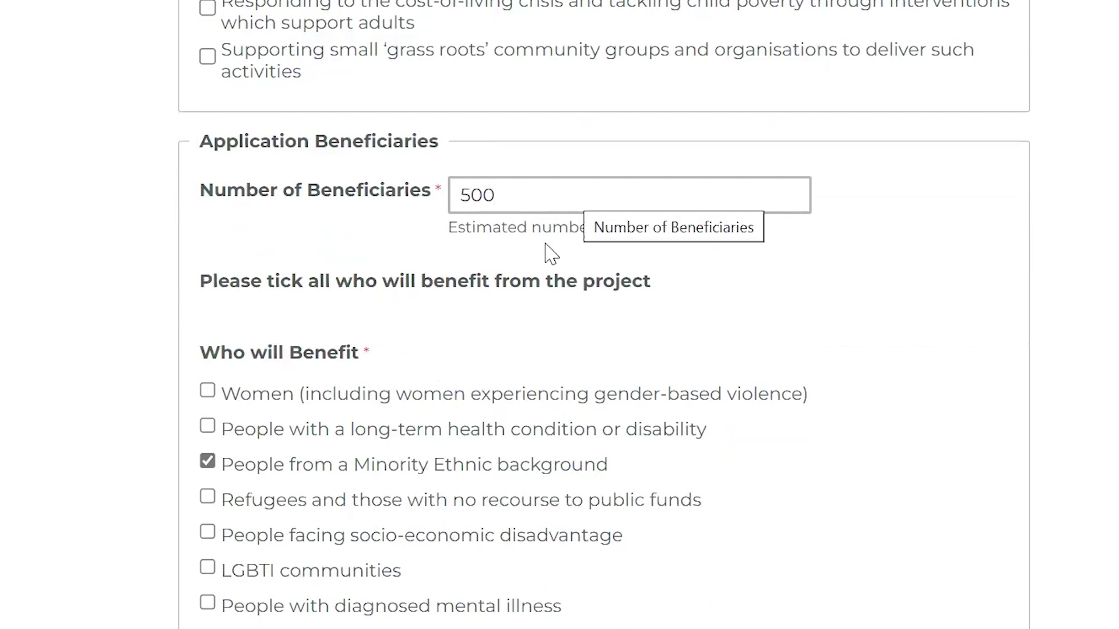
Review the beneficiary groups and locality areas, and continue to the form's third page.
scroll(536, 340, "down", 1)
scroll(536, 340, "down", 3)
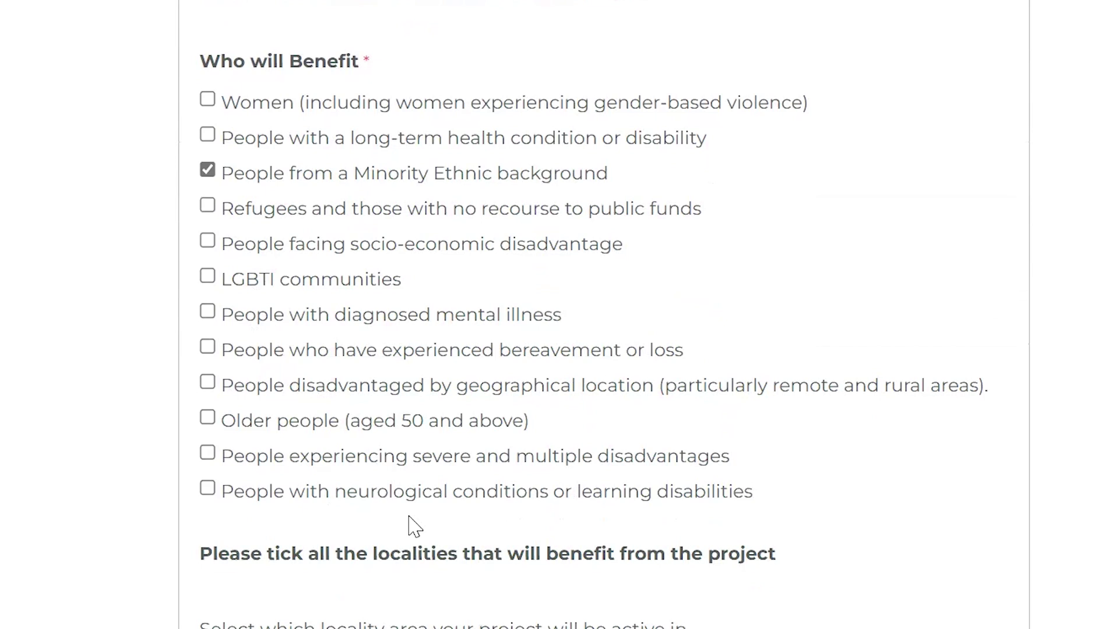
scroll(410, 523, "down", 1)
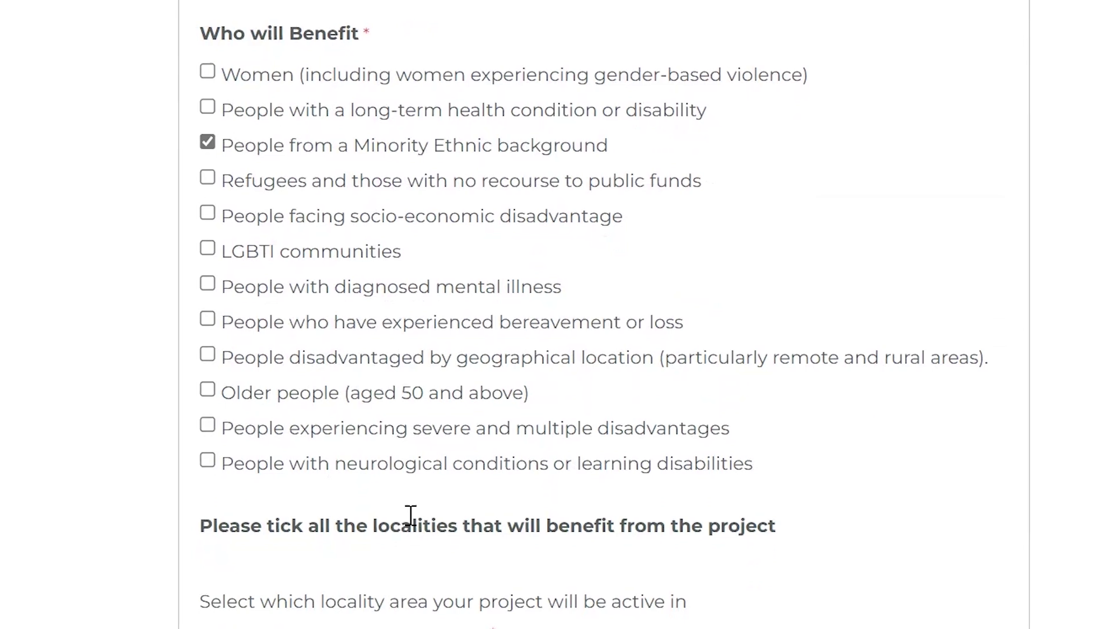
scroll(410, 524, "down", 5)
scroll(409, 524, "down", 1)
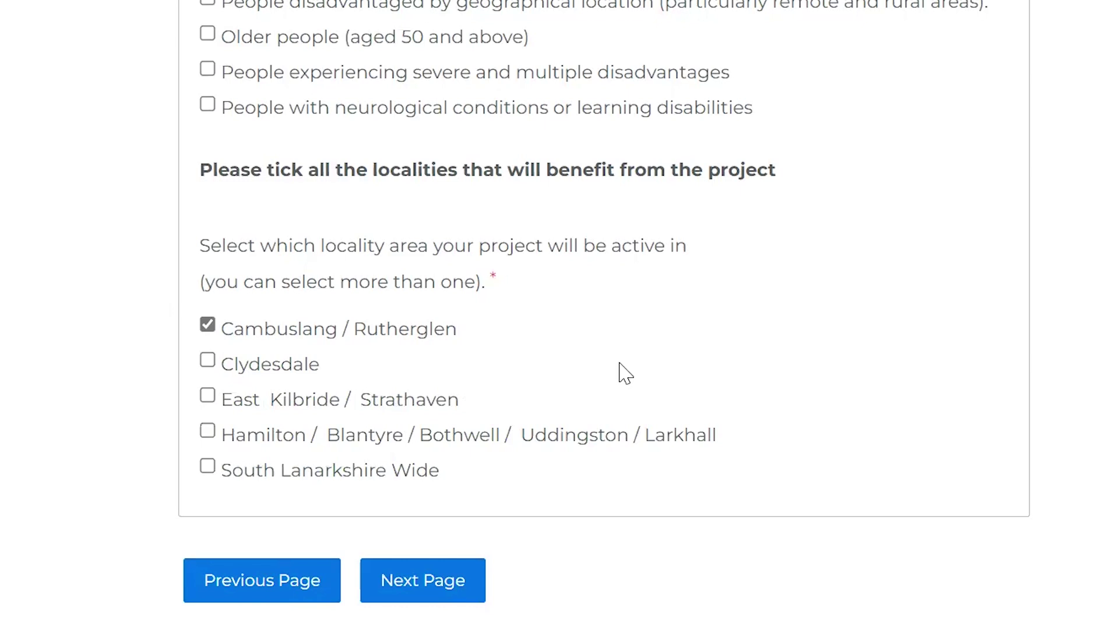
left_click(431, 575)
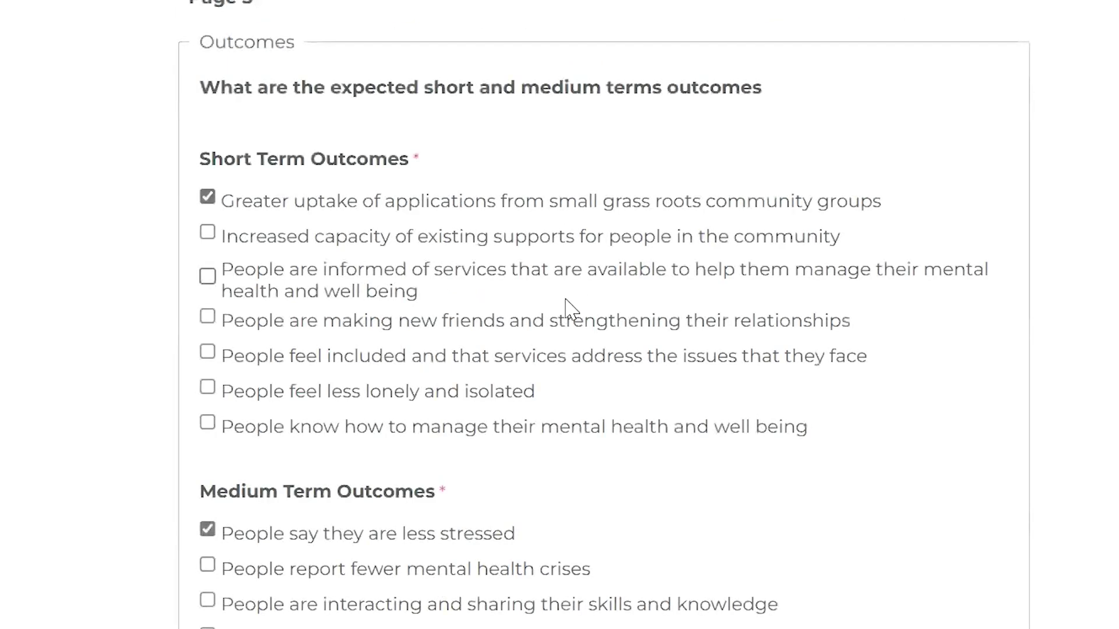
Examine the short and medium term outcomes, the evidence question and the project's exit strategy field.
scroll(472, 437, "down", 3)
scroll(476, 439, "down", 3)
scroll(474, 438, "up", 4)
scroll(475, 438, "down", 1)
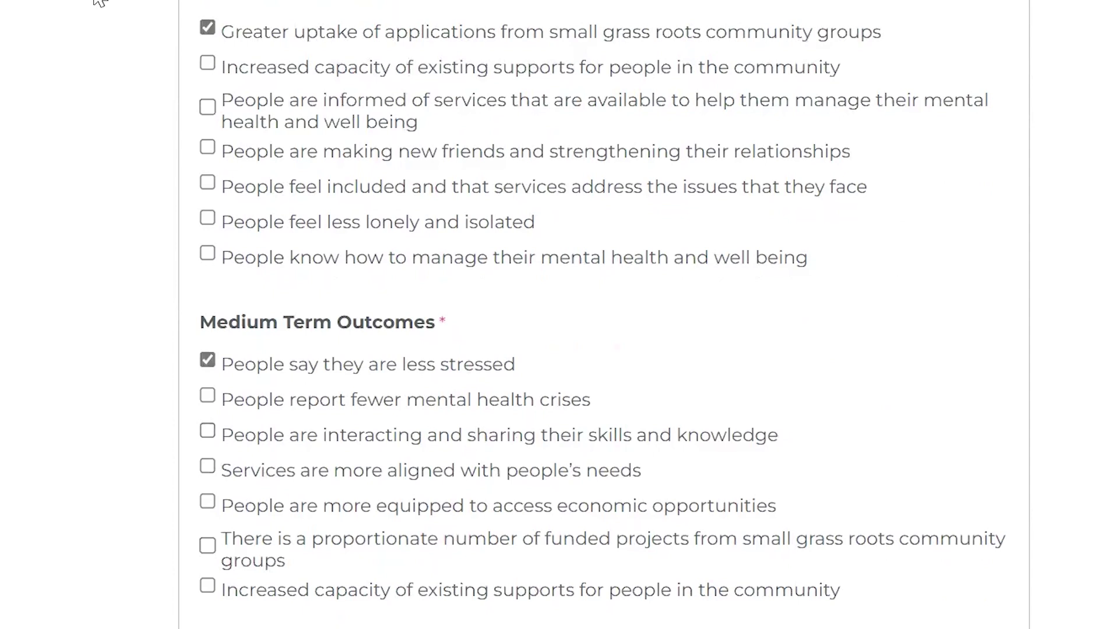
scroll(408, 372, "down", 8)
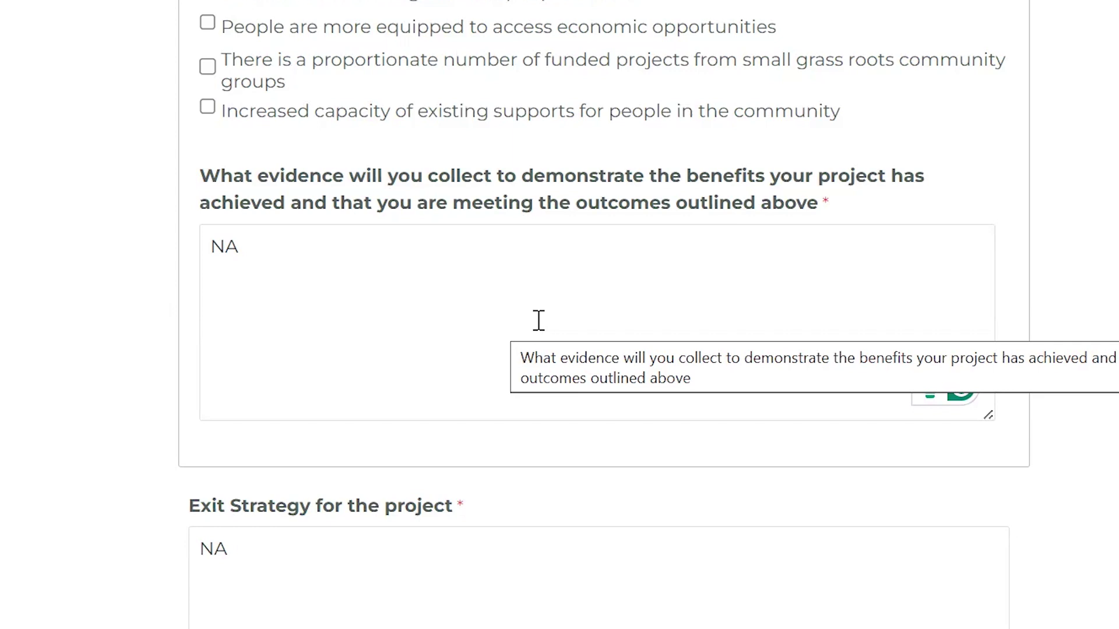
scroll(538, 320, "down", 1)
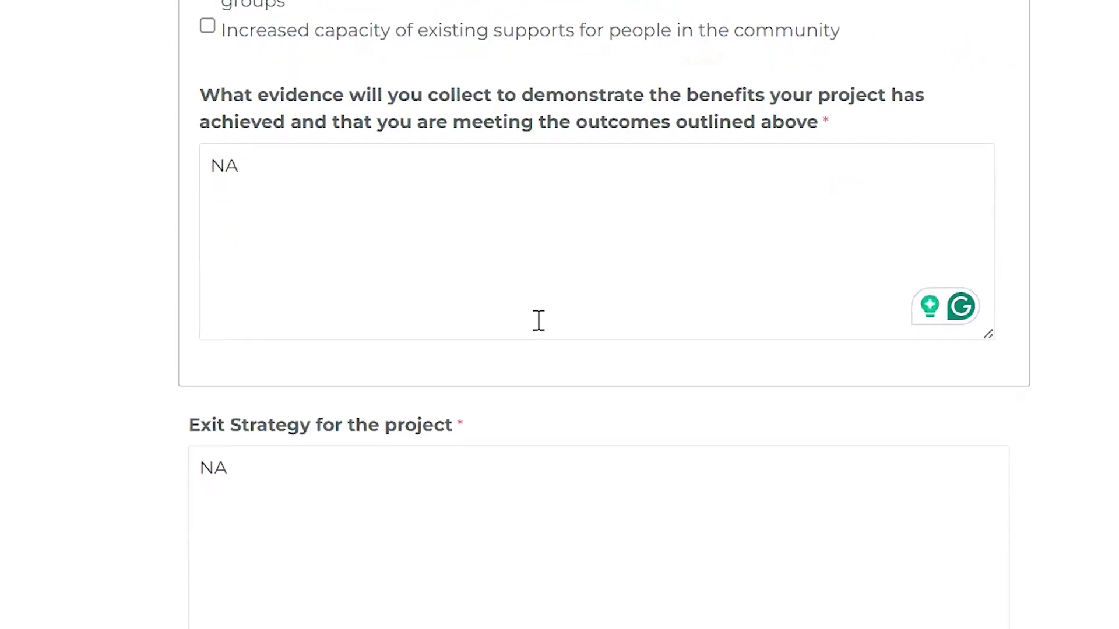
scroll(539, 320, "down", 4)
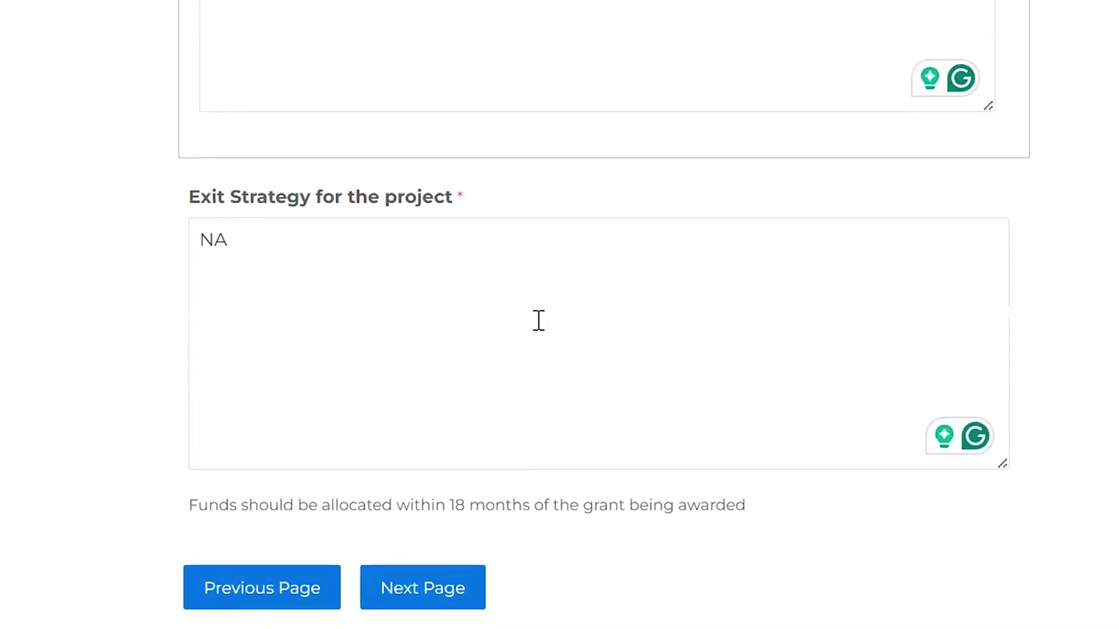